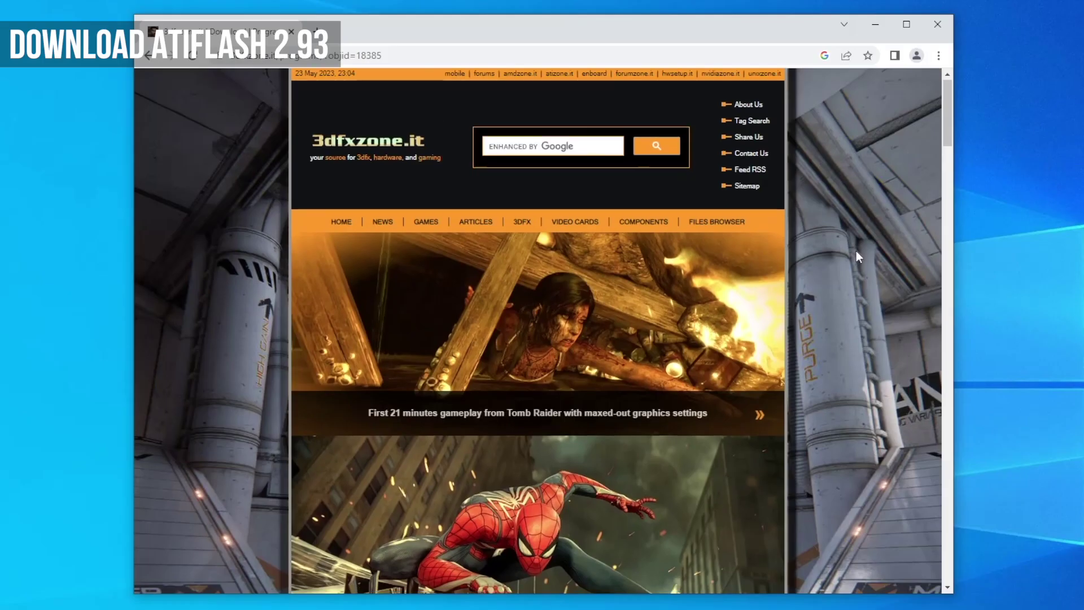
Download the AMD/ATI ATIFlash 2.93 package (atiflash_293.zip) from 3dfxzone.it.
scroll(855, 250, "down", 7)
scroll(856, 251, "down", 5)
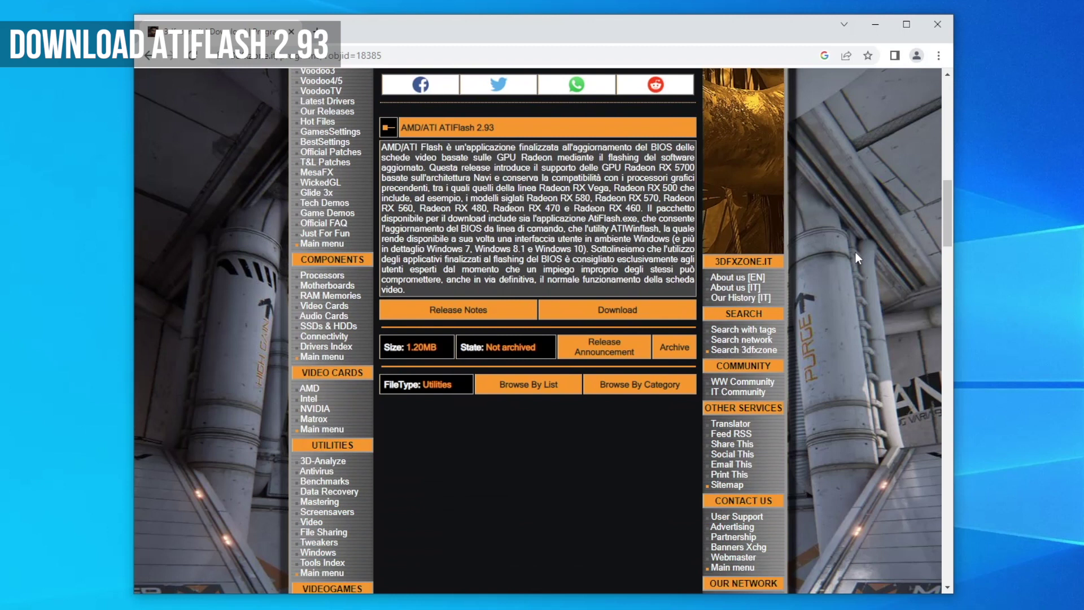
scroll(856, 252, "down", 1)
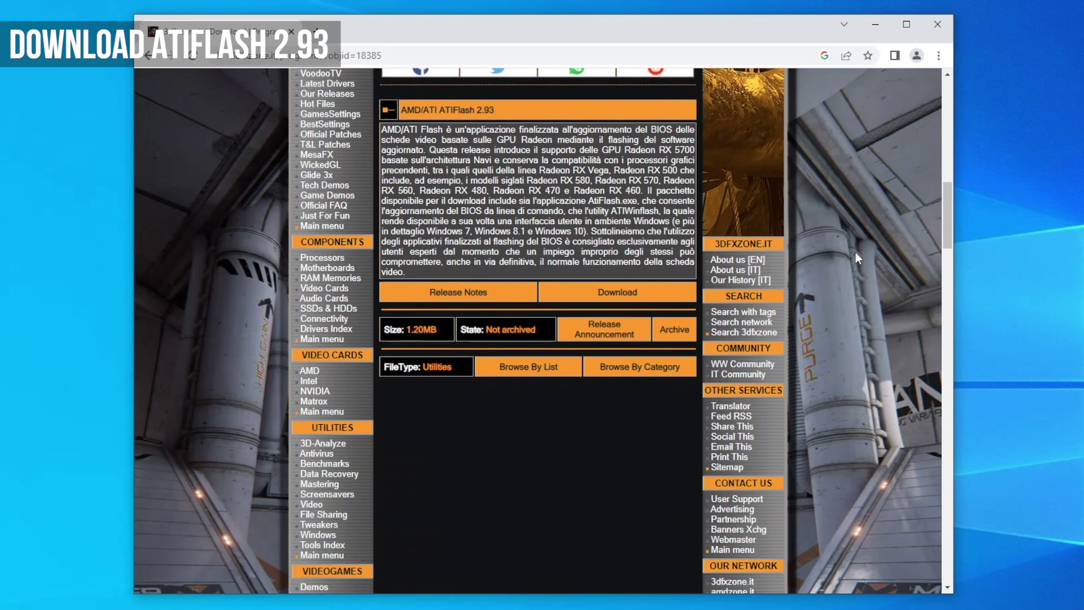
left_click(615, 295)
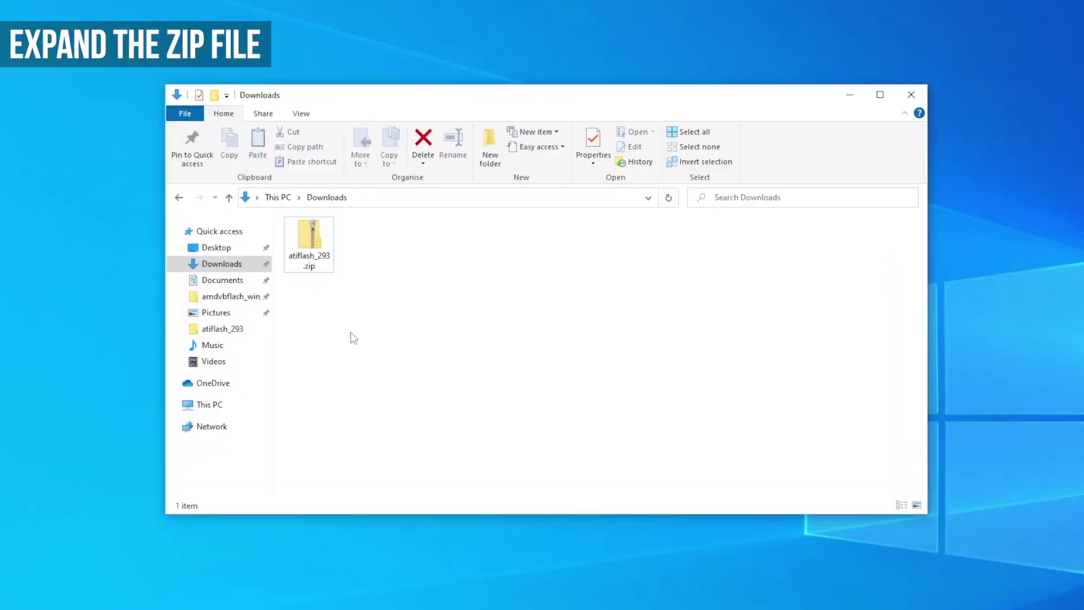
Extract all of atiflash_293.zip into an atiflash_293 folder in Downloads.
left_click(313, 239)
right_click(314, 237)
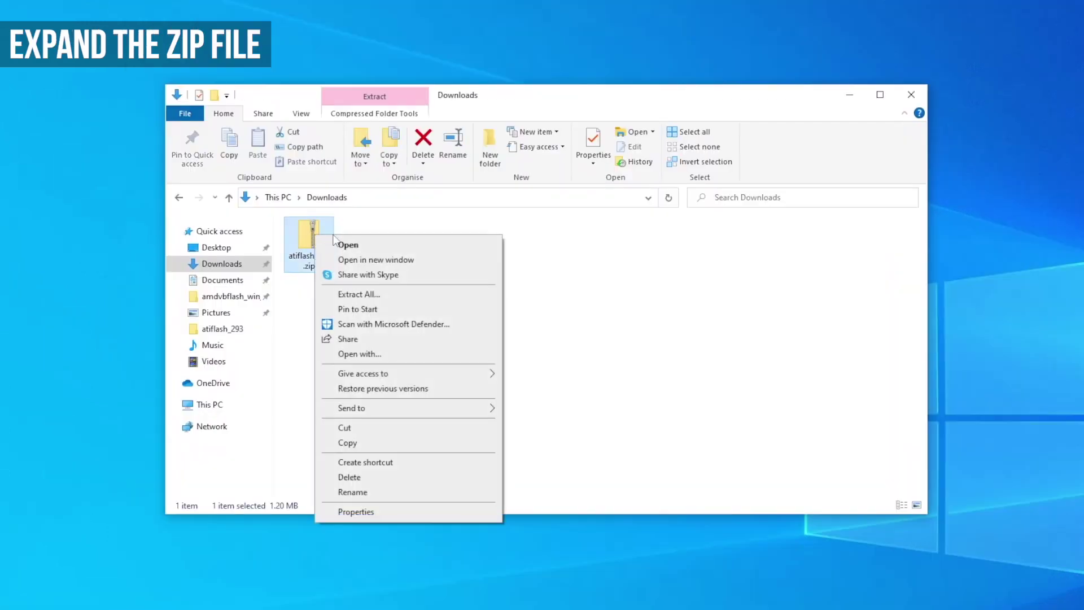
left_click(371, 295)
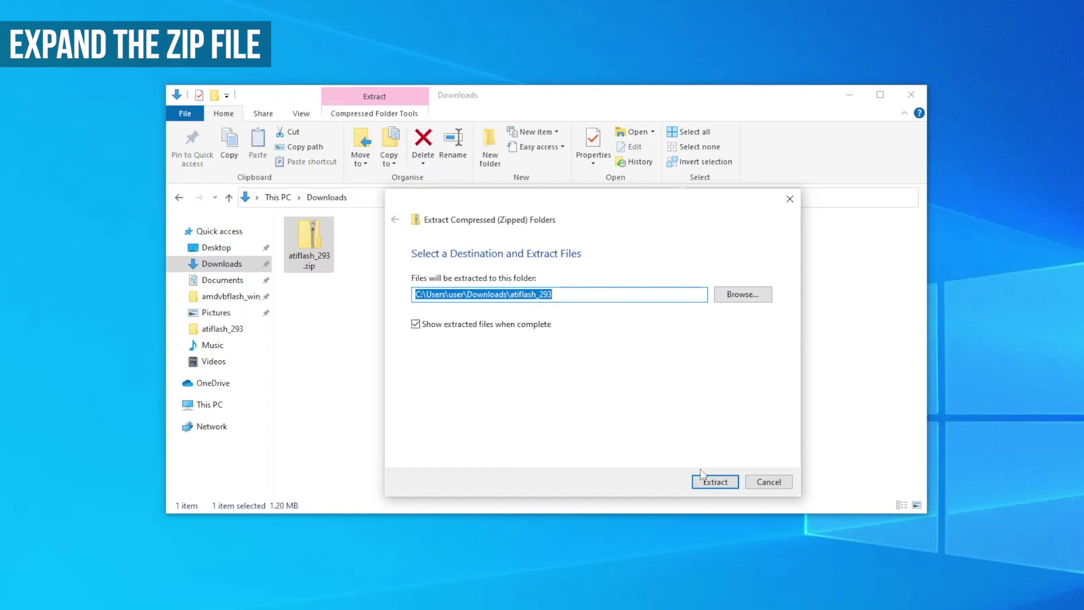
left_click(709, 482)
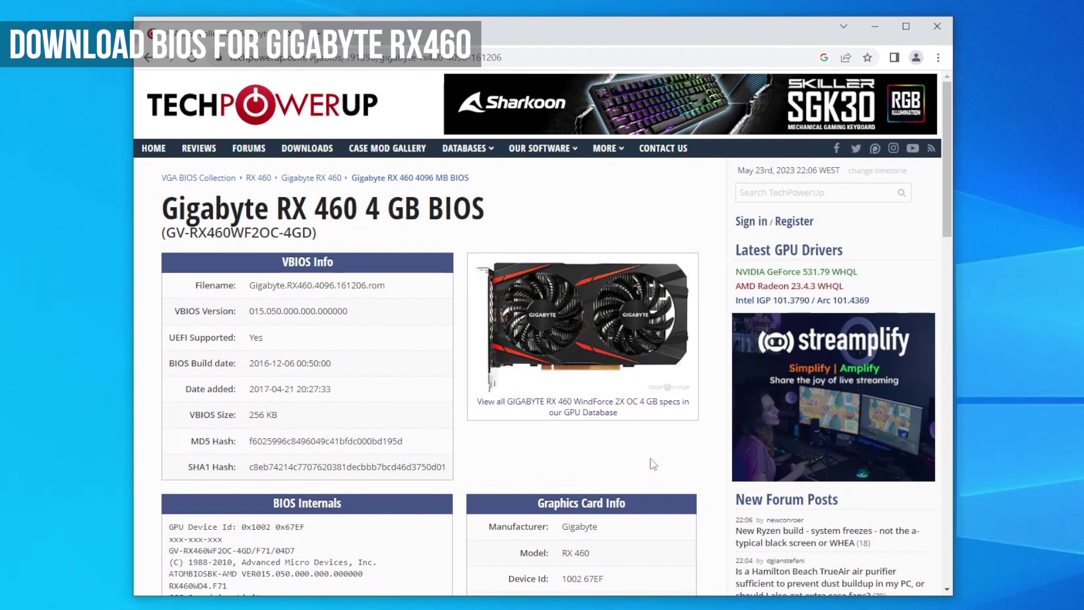
Download Gigabyte.RX460.4096.161206.rom from TechPowerUp and move it into the atiflash_293 folder.
scroll(638, 472, "down", 3)
scroll(634, 473, "down", 8)
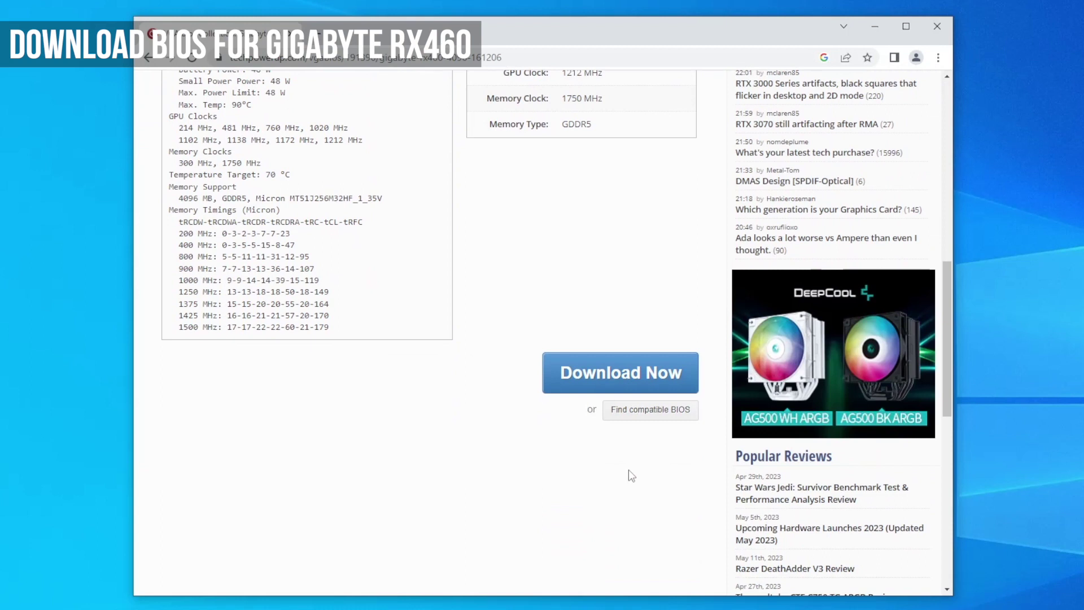
left_click(608, 376)
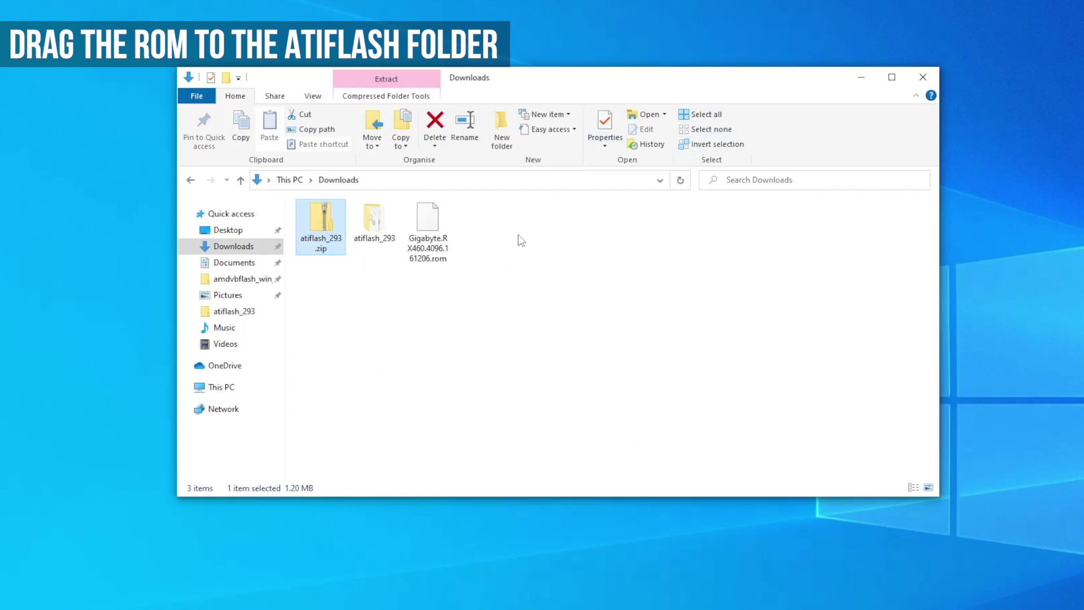
left_click_drag(427, 226, 374, 233)
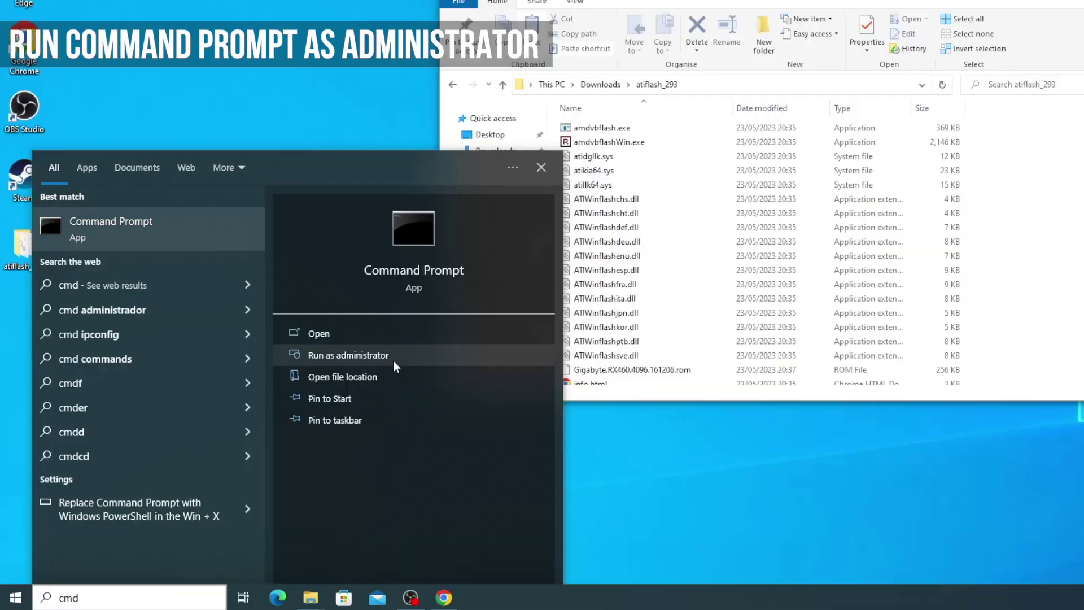
Run Command Prompt as administrator from the cmd search result.
left_click(393, 360)
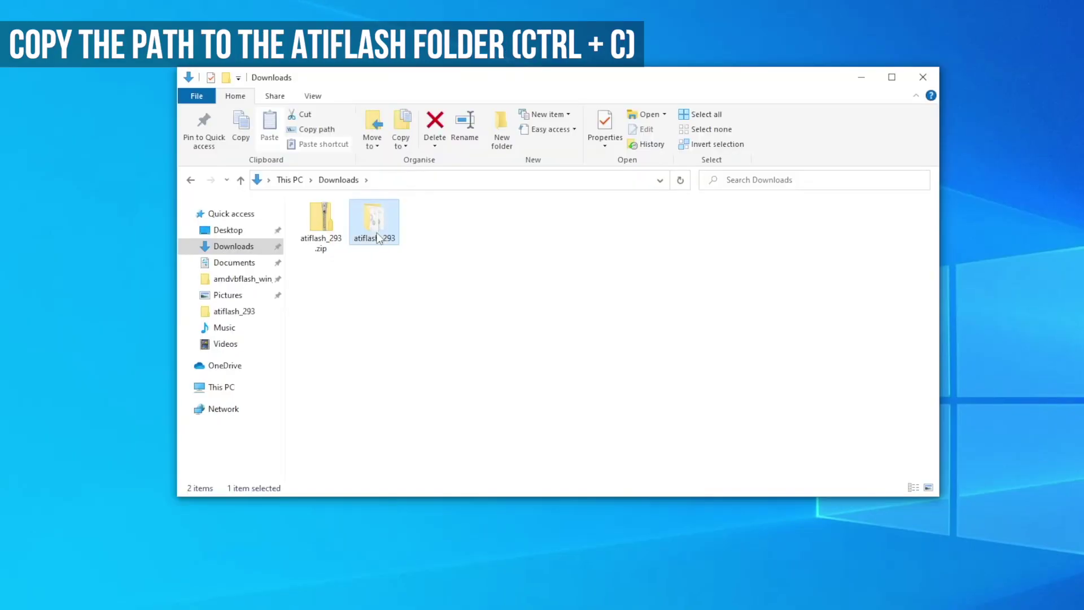
Copy the atiflash_293 folder's full path from the address bar, then minimize Explorer.
double_click(378, 233)
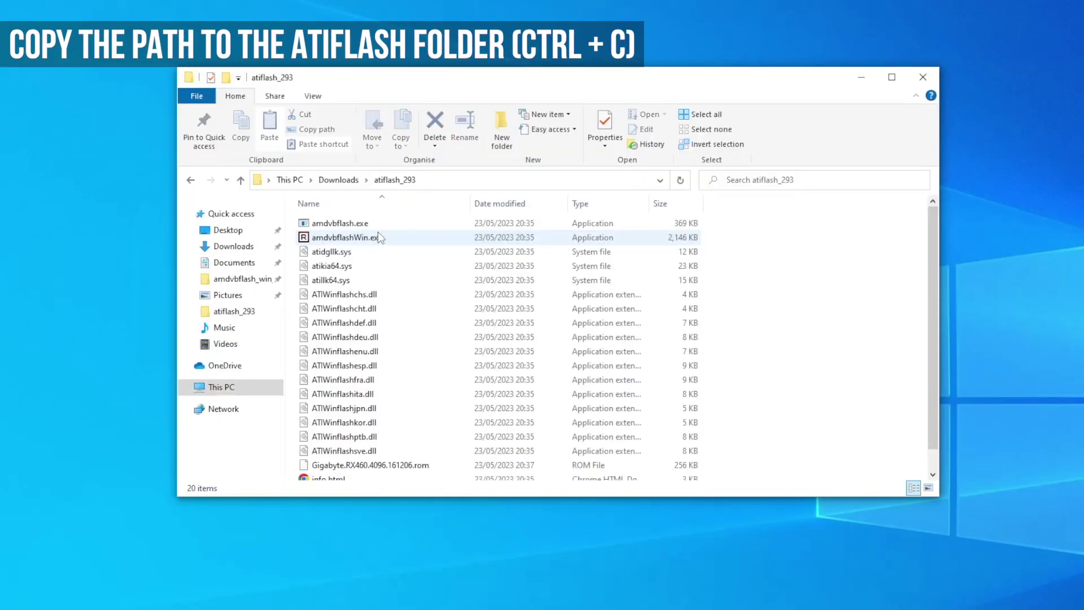
left_click(429, 181)
key("ctrl+c")
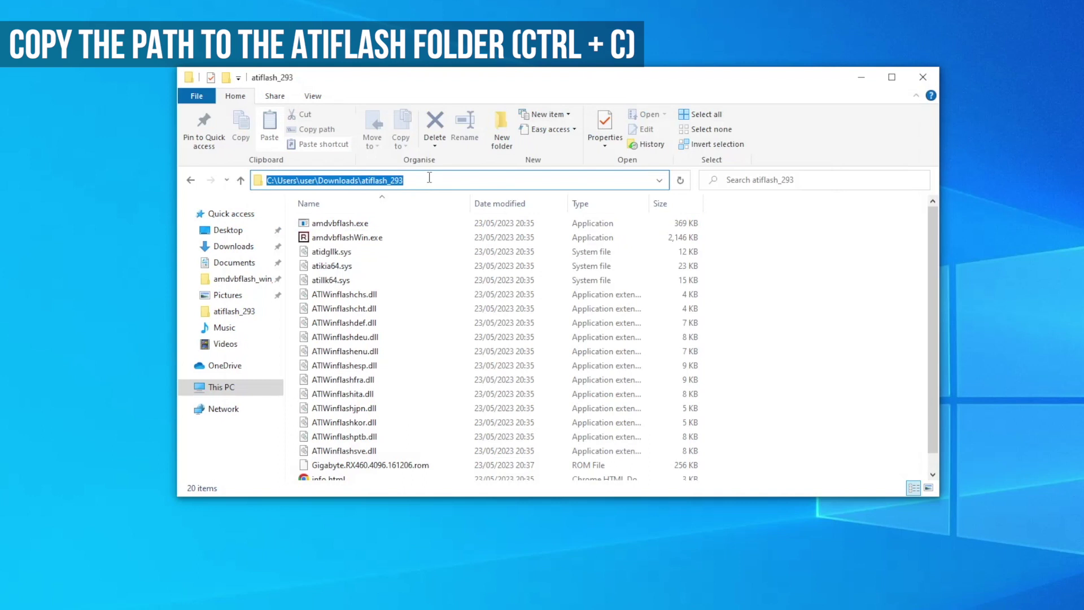
left_click(861, 77)
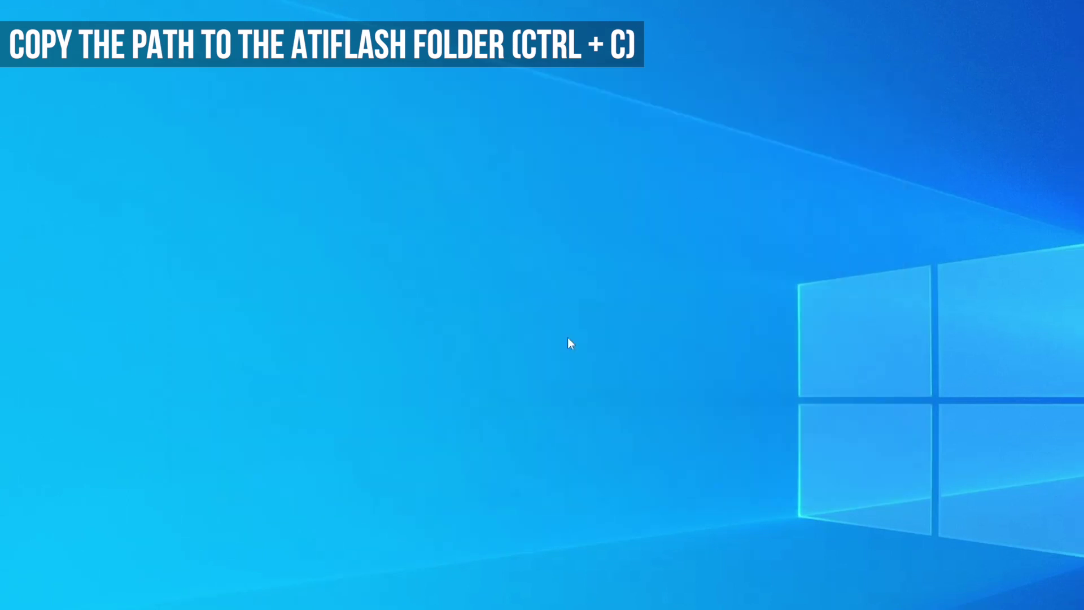
Change the administrator console into the atiflash_293 folder with cd and the pasted path.
key("alt+Tab")
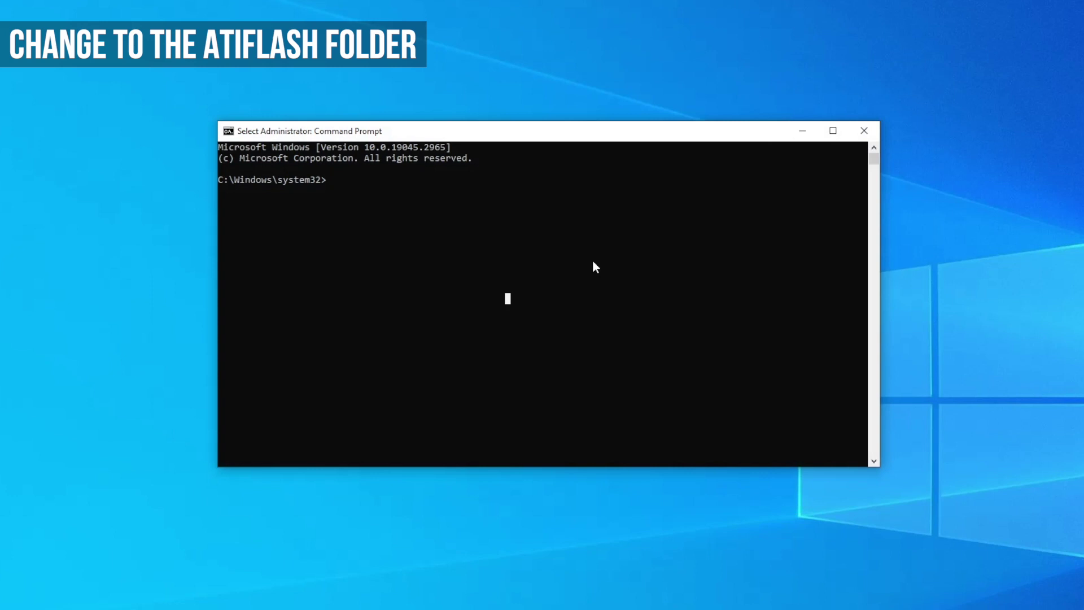
type("cd")
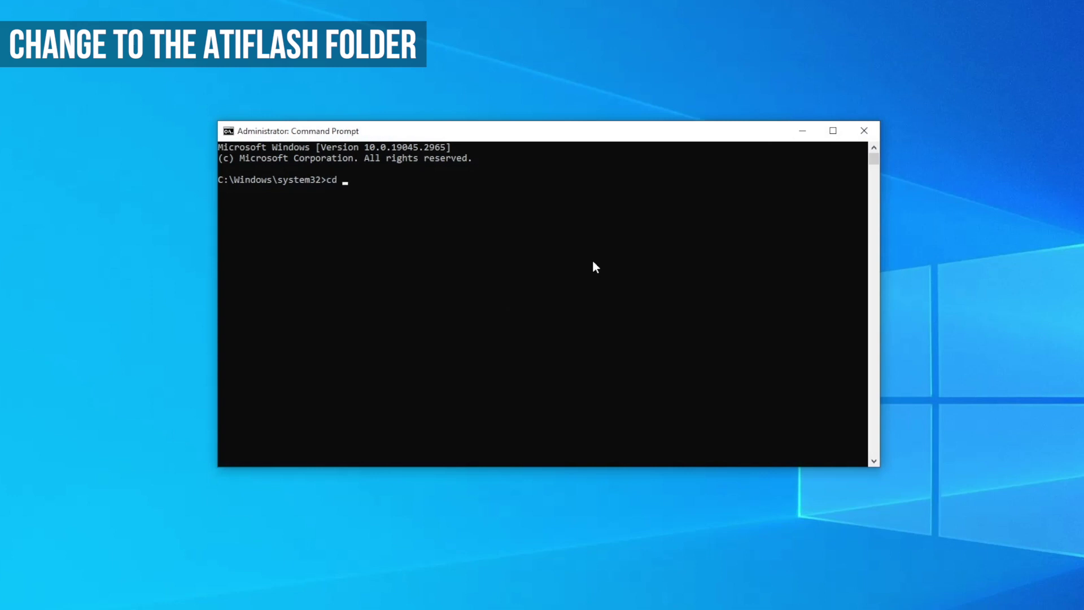
key("ctrl+v")
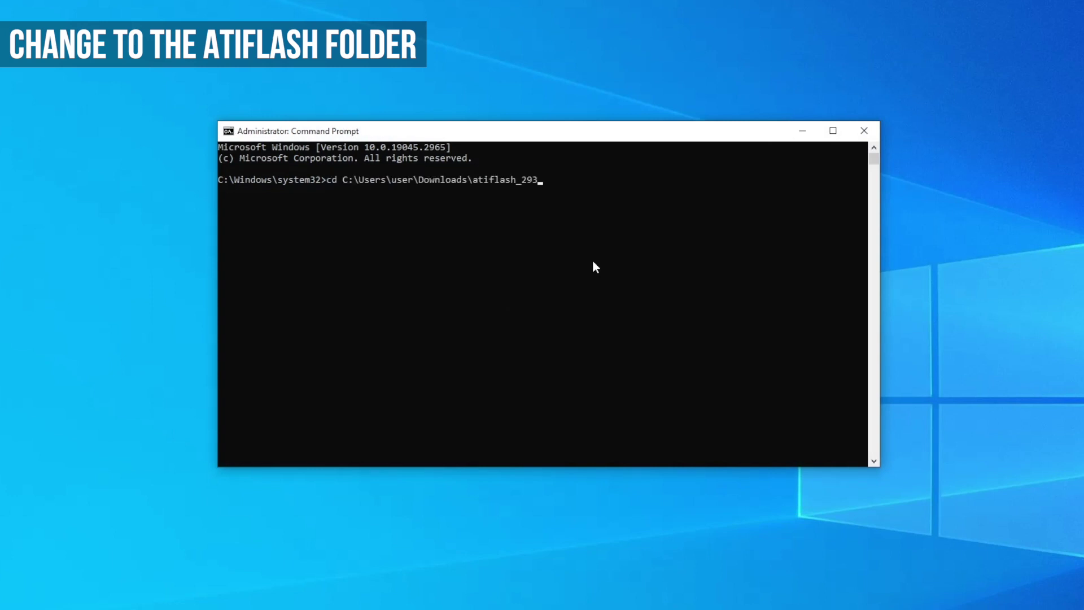
key("Return")
Run amdvbflash -i to identify adapter 0 as Polaris11, device 67EF.
left_click(606, 291)
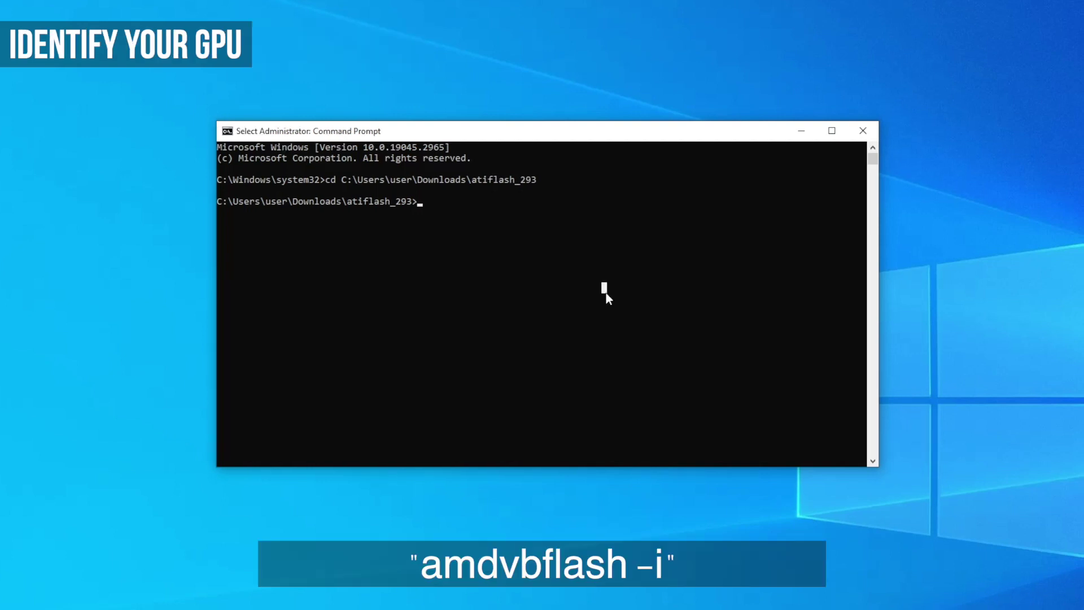
type("amdvbfl")
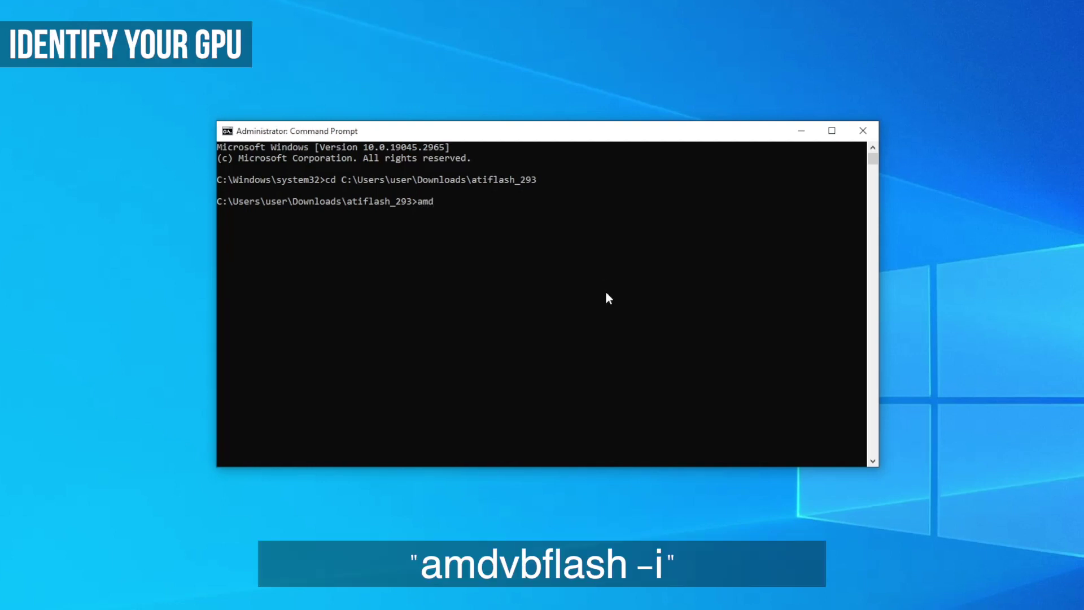
type("ash -i")
key("Return")
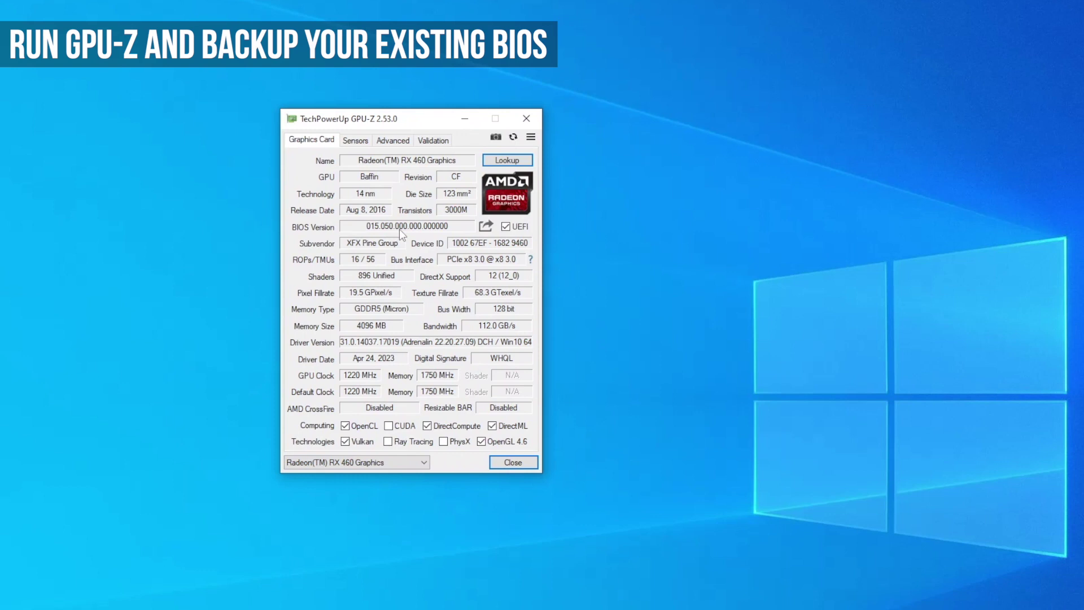
Save the card's current BIOS from GPU-Z as XFXBiosRX460.rom in Documents.
left_click(485, 227)
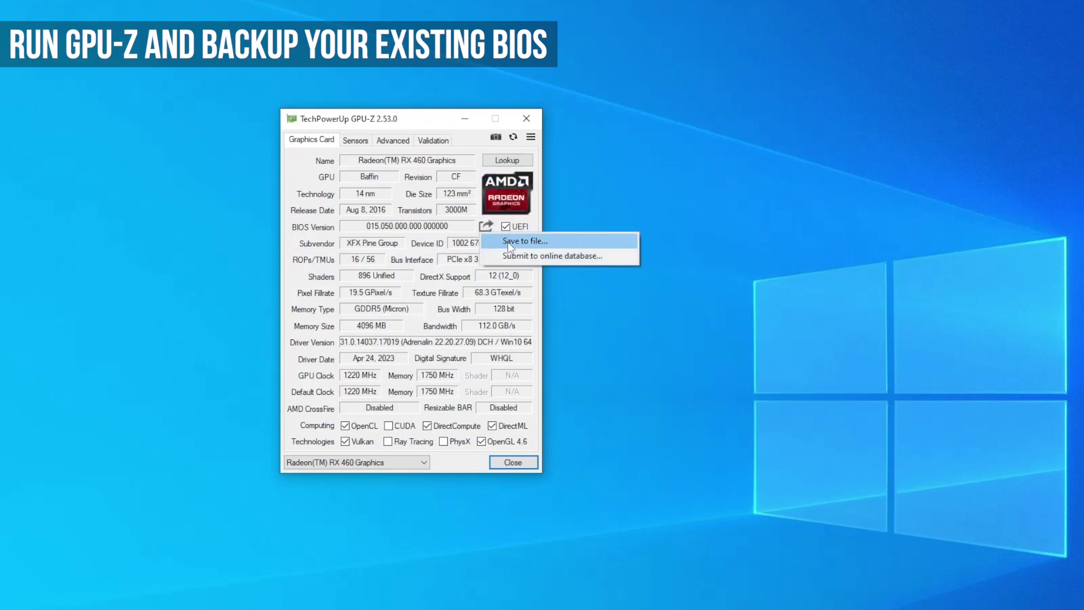
left_click(507, 241)
type("XFBiosRX460")
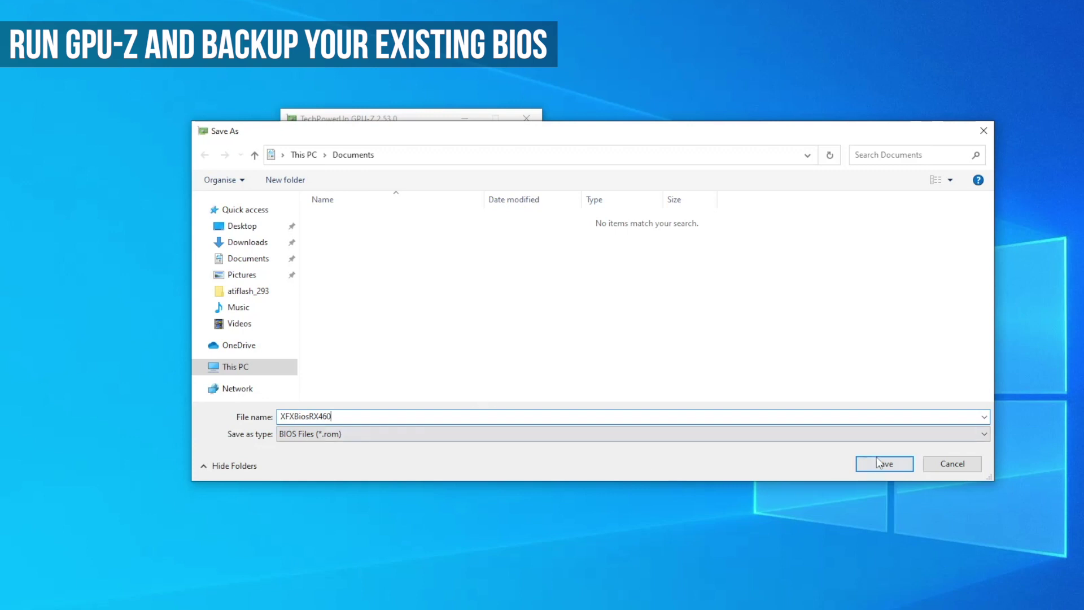
left_click(884, 464)
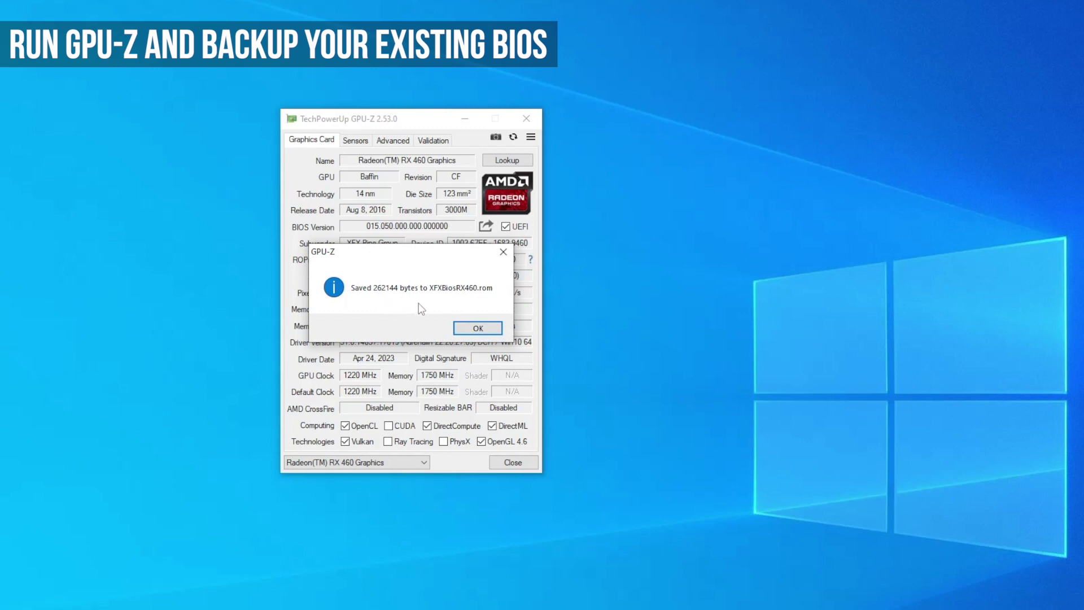
left_click(479, 330)
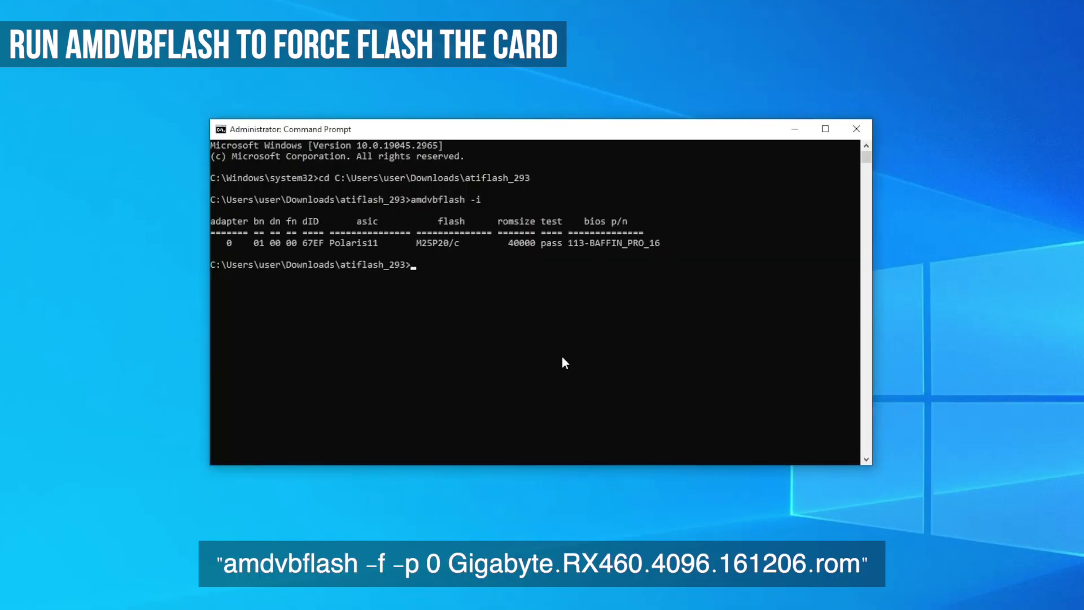
Run amdvbflash -f -p 0 Gigabyte.RX460.4096.161206.rom, pasting the ROM name copied from Explorer.
type("amdvbflash -f -p 0")
key("alt+Tab")
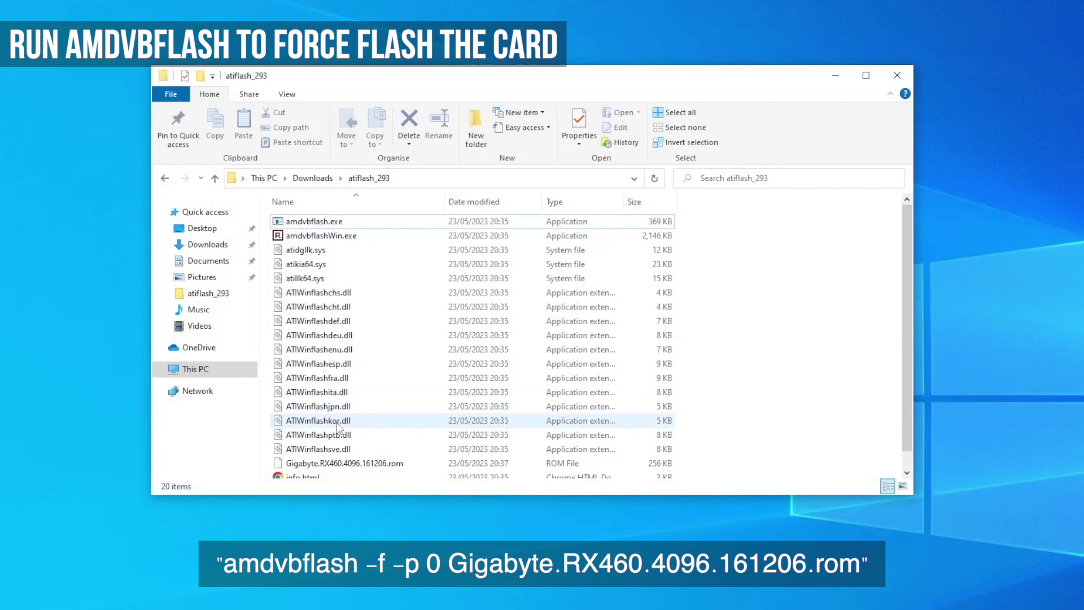
left_click(404, 464)
left_click(404, 464)
key("ctrl+c")
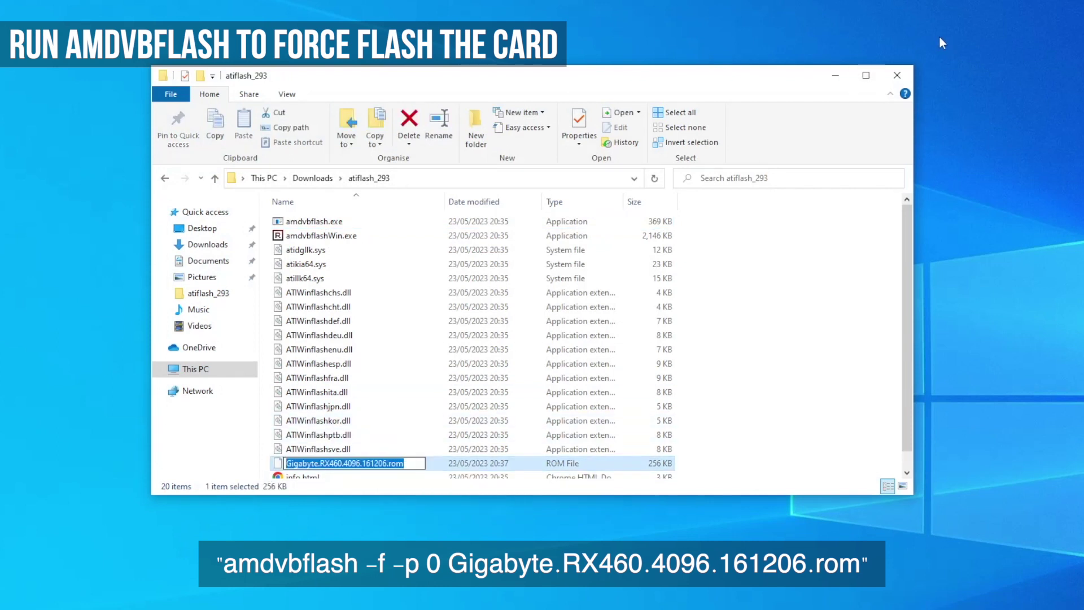
left_click(835, 75)
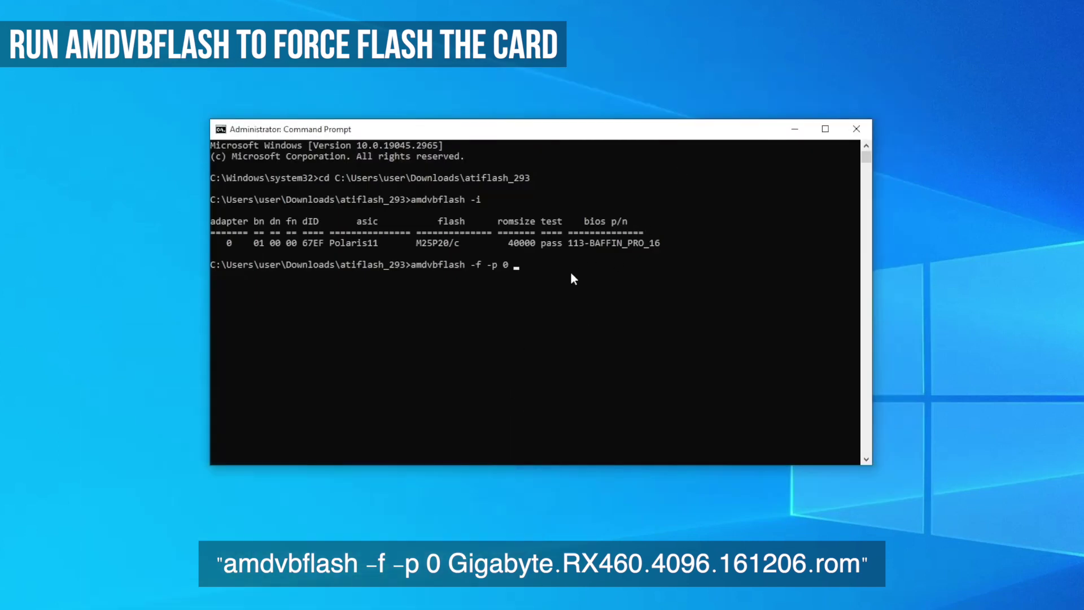
key("ctrl+v")
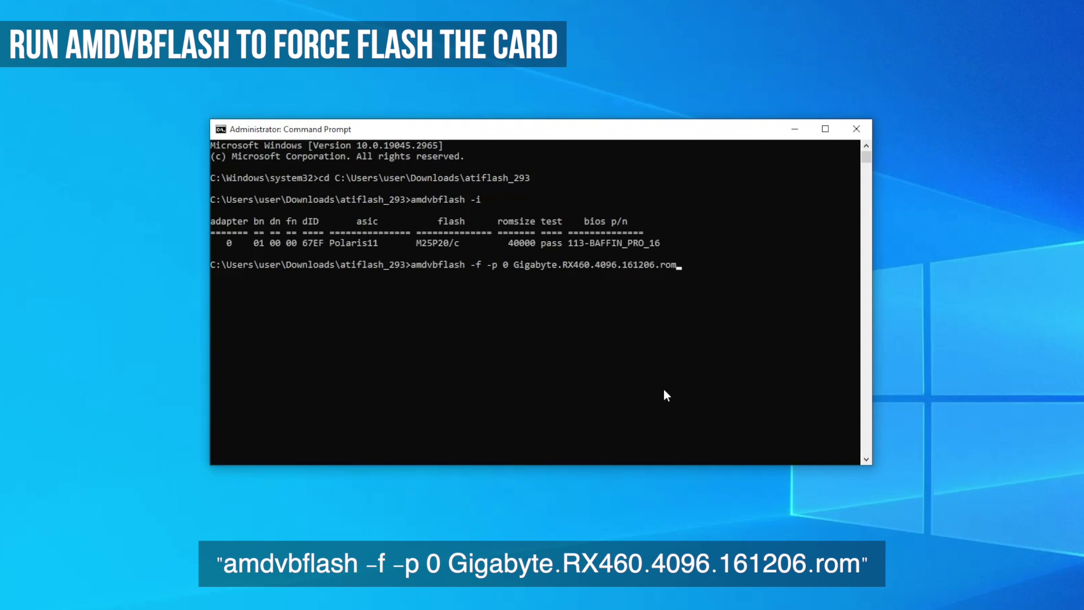
key("Return")
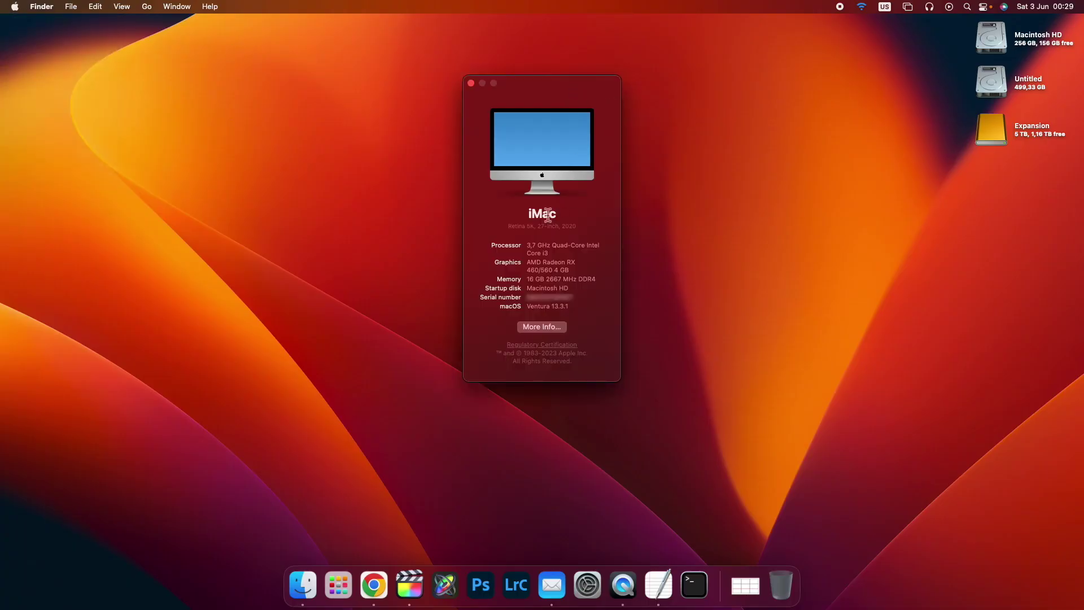
Highlight the AMD Radeon RX 460/560 graphics entry and its chipset model in System Information.
left_click_drag(528, 262, 579, 273)
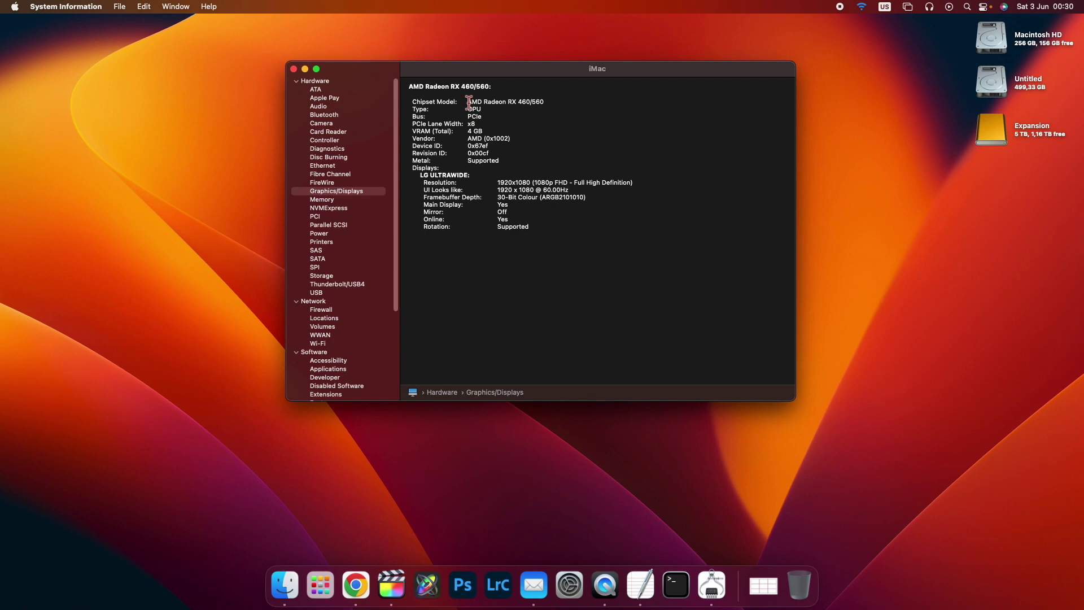
left_click_drag(467, 103, 570, 104)
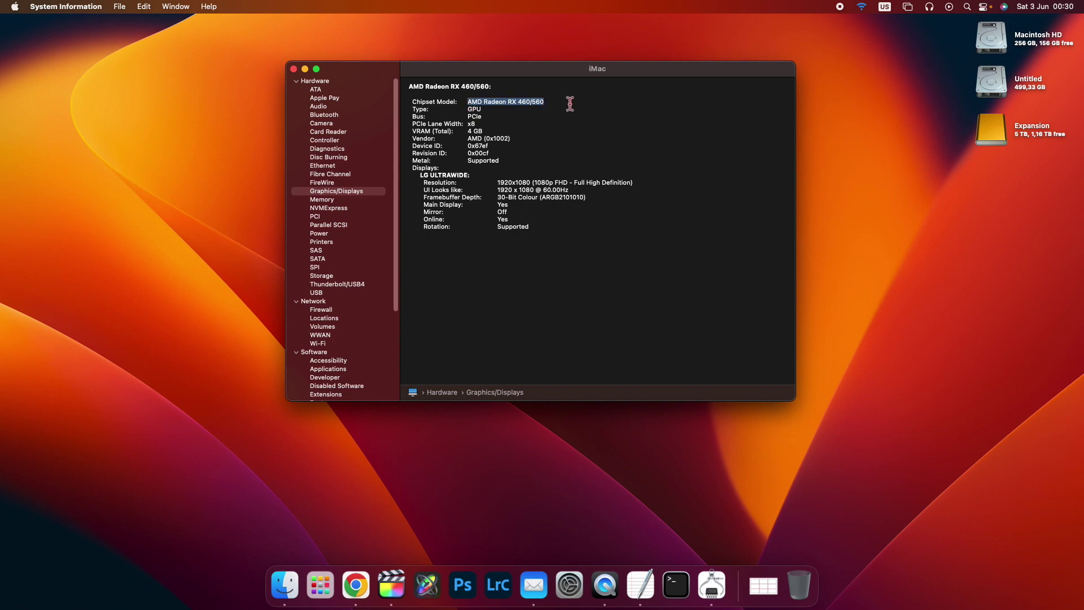